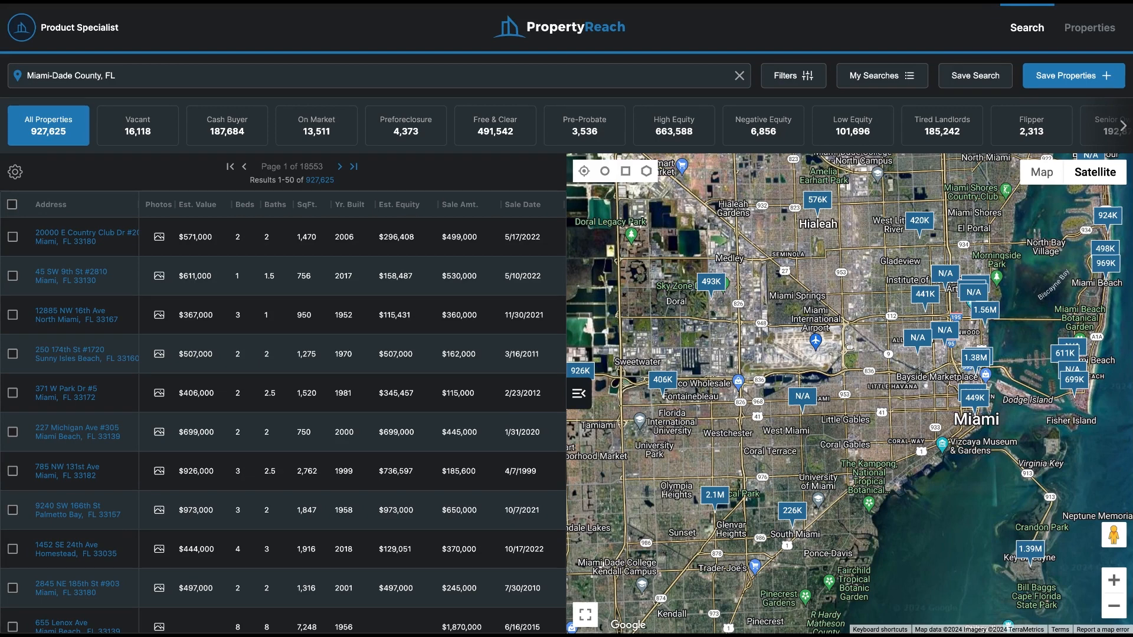
pyautogui.click(790, 75)
pyautogui.click(790, 75)
pyautogui.click(789, 75)
pyautogui.click(73, 77)
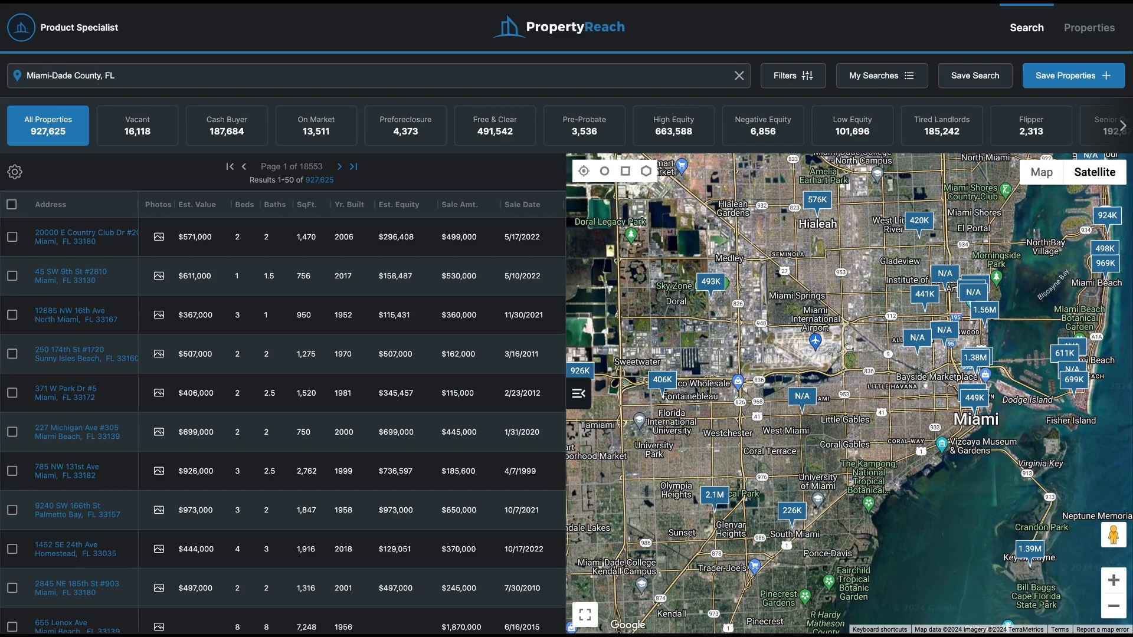
pyautogui.click(44, 128)
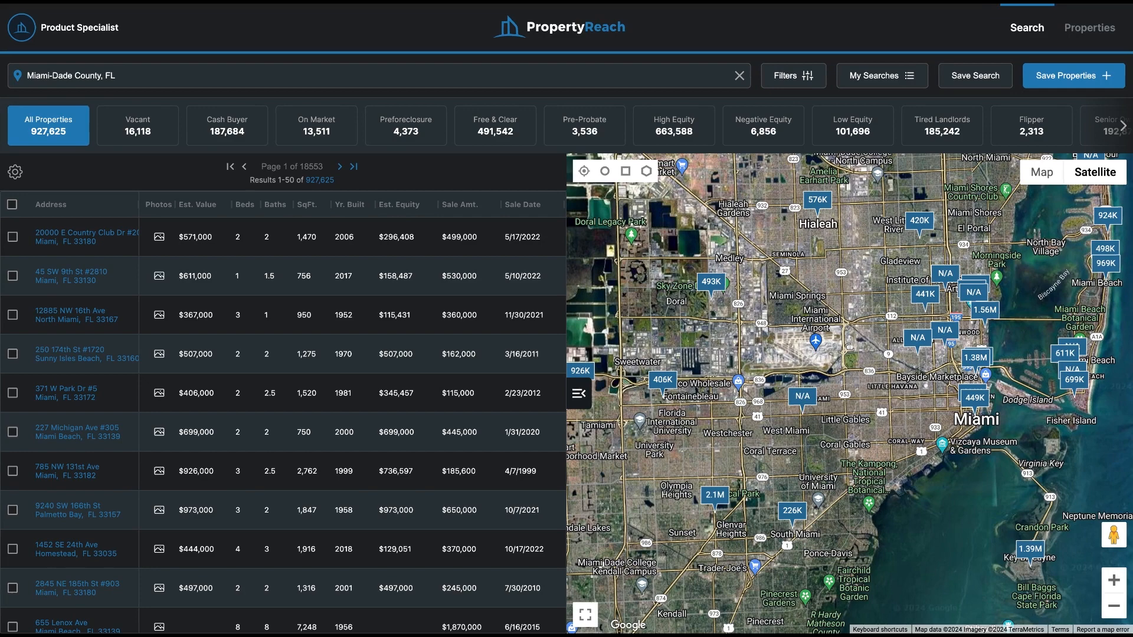
# Step: Open the search filters and look through the owner, property, MLS, pre-foreclosure and lien categories
pyautogui.click(796, 77)
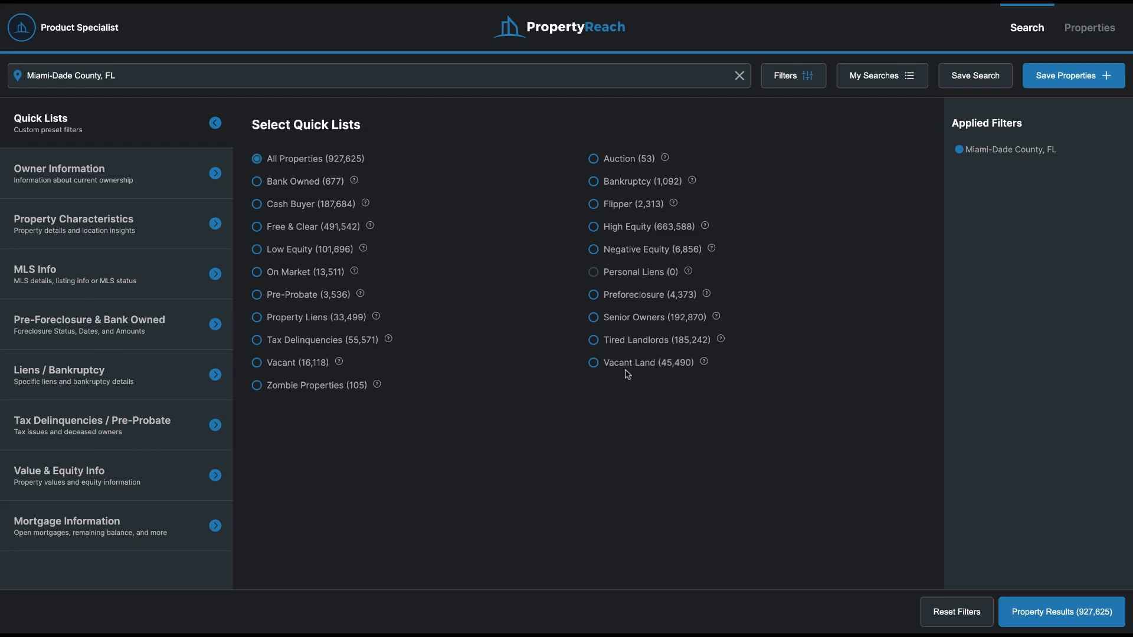
pyautogui.click(127, 183)
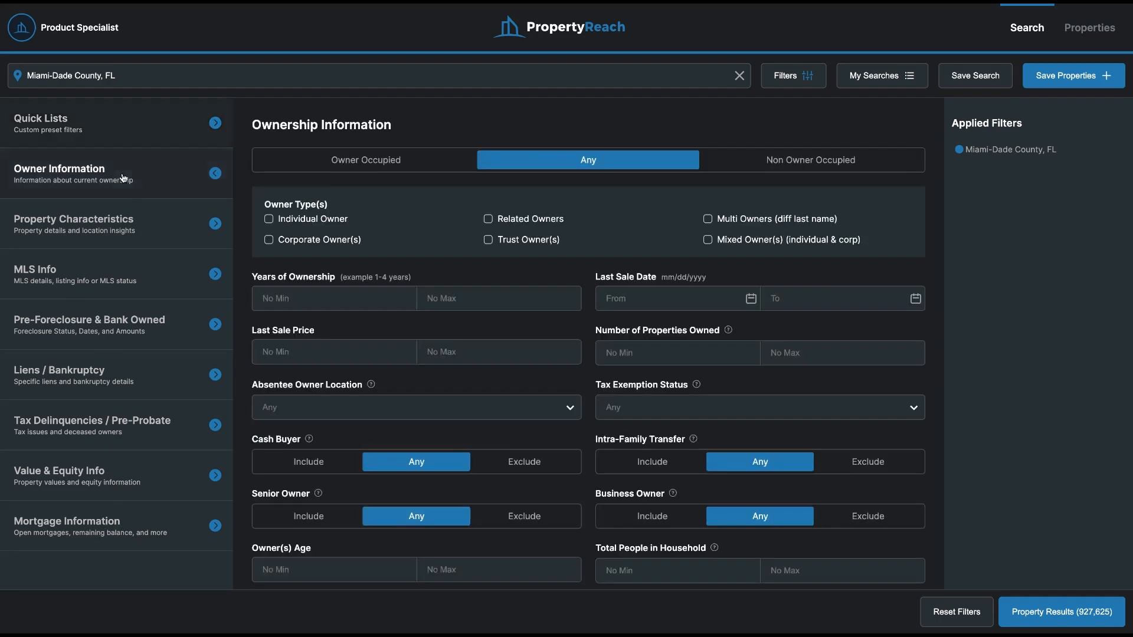
pyautogui.click(112, 225)
pyautogui.click(96, 268)
pyautogui.click(88, 328)
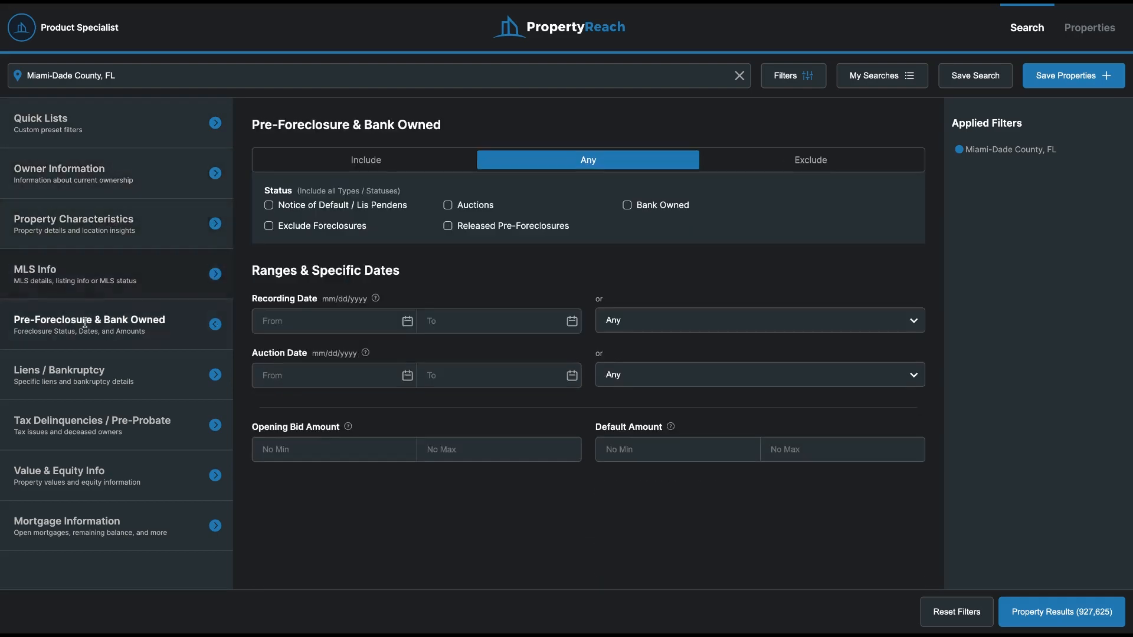
pyautogui.click(78, 368)
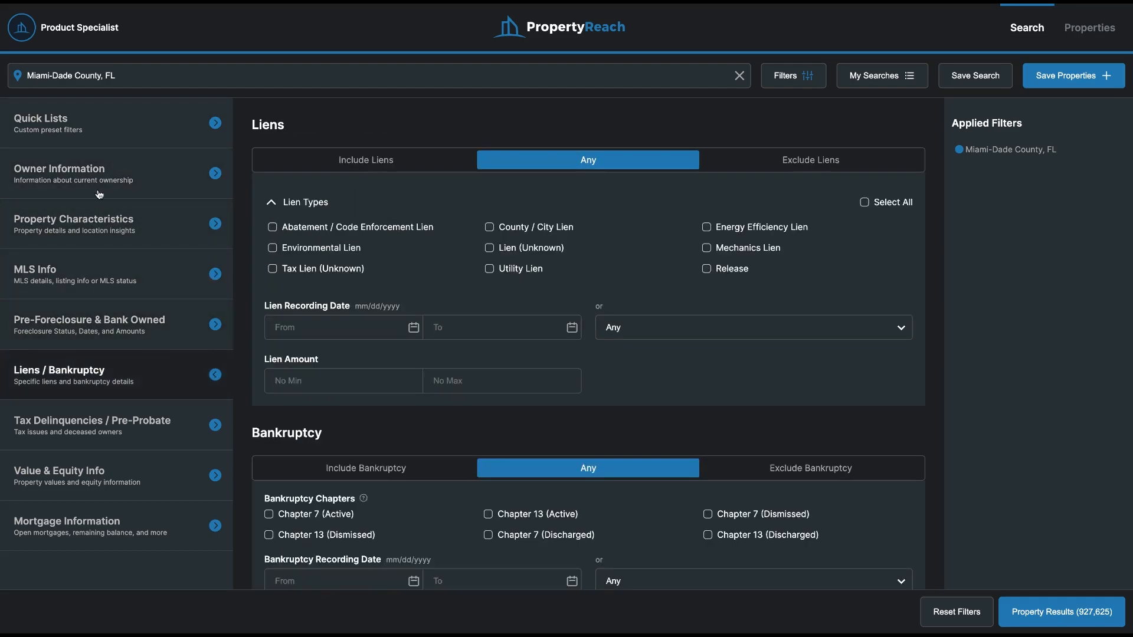
pyautogui.click(85, 144)
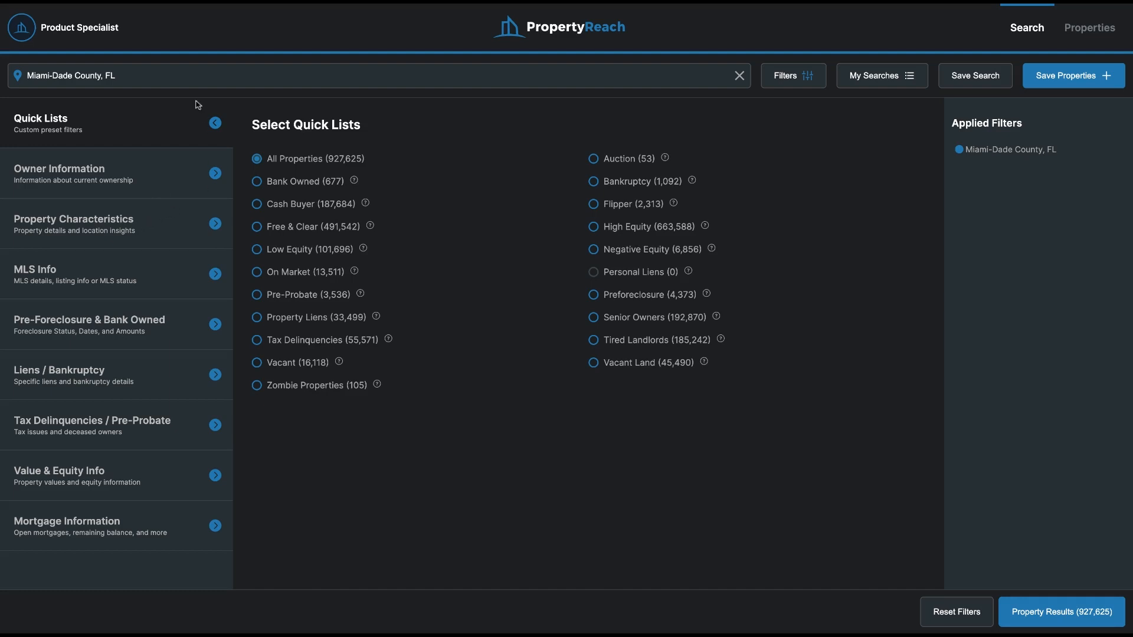
# Step: Filter the property characteristics to residential Single Family (SFR) homes with a minimum of 3 beds
pyautogui.click(96, 238)
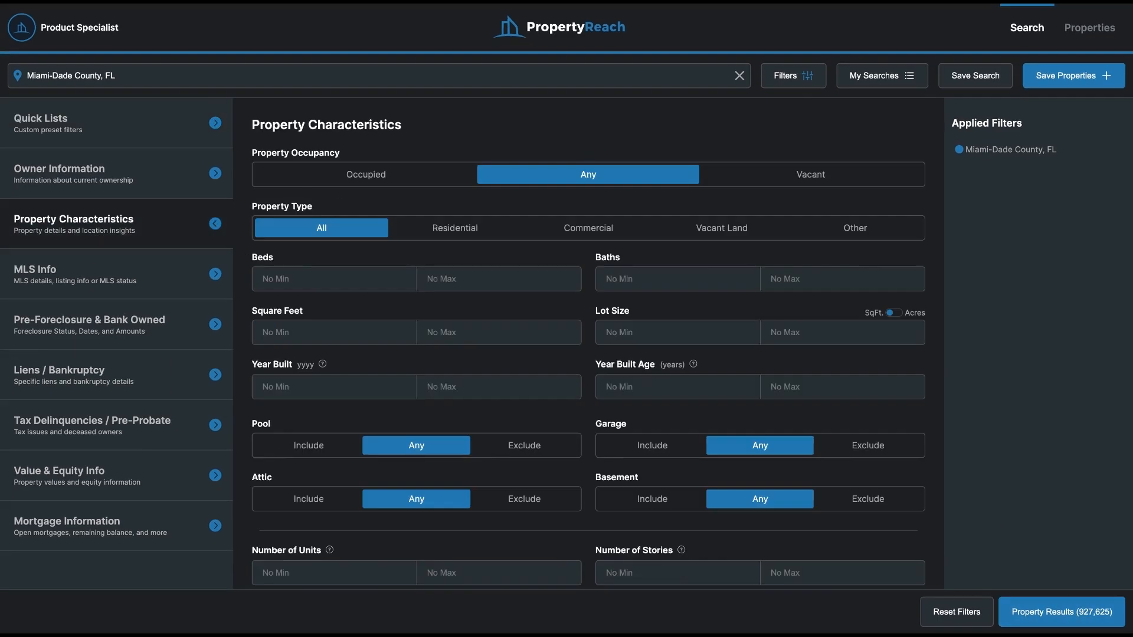
pyautogui.click(452, 230)
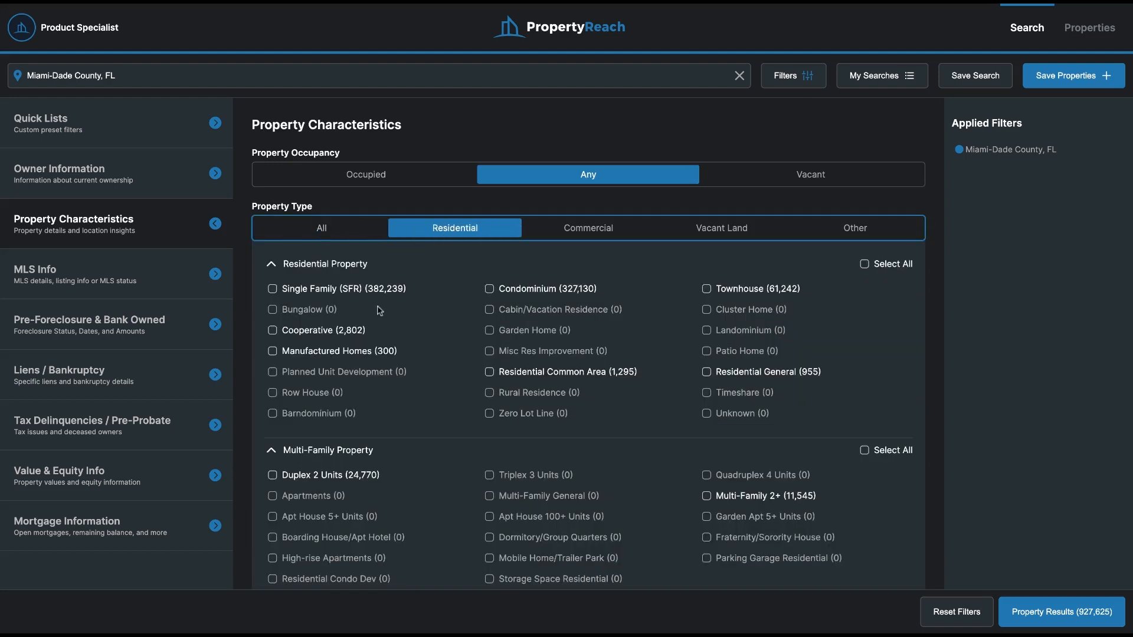
pyautogui.click(271, 291)
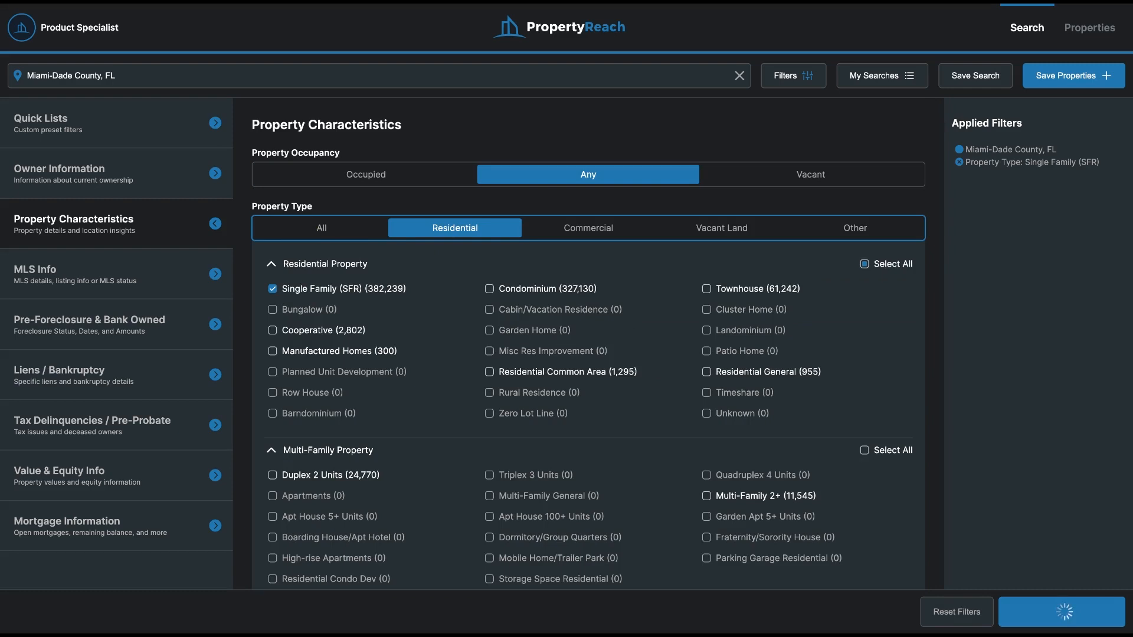
pyautogui.scroll(-7, 371, 241)
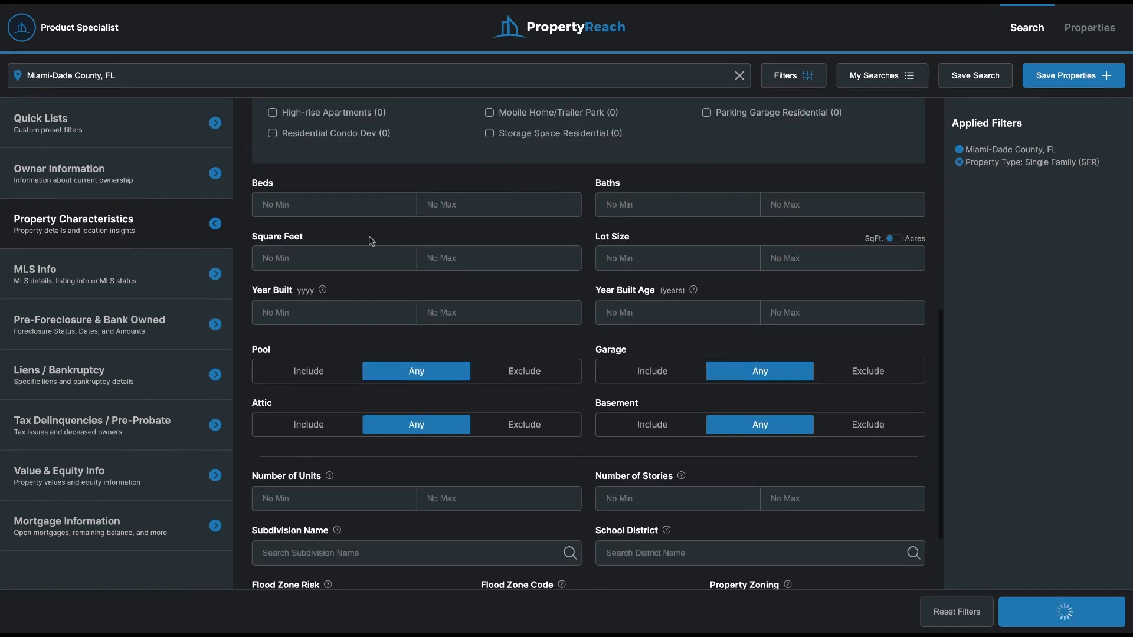
pyautogui.click(374, 202)
pyautogui.write('3')
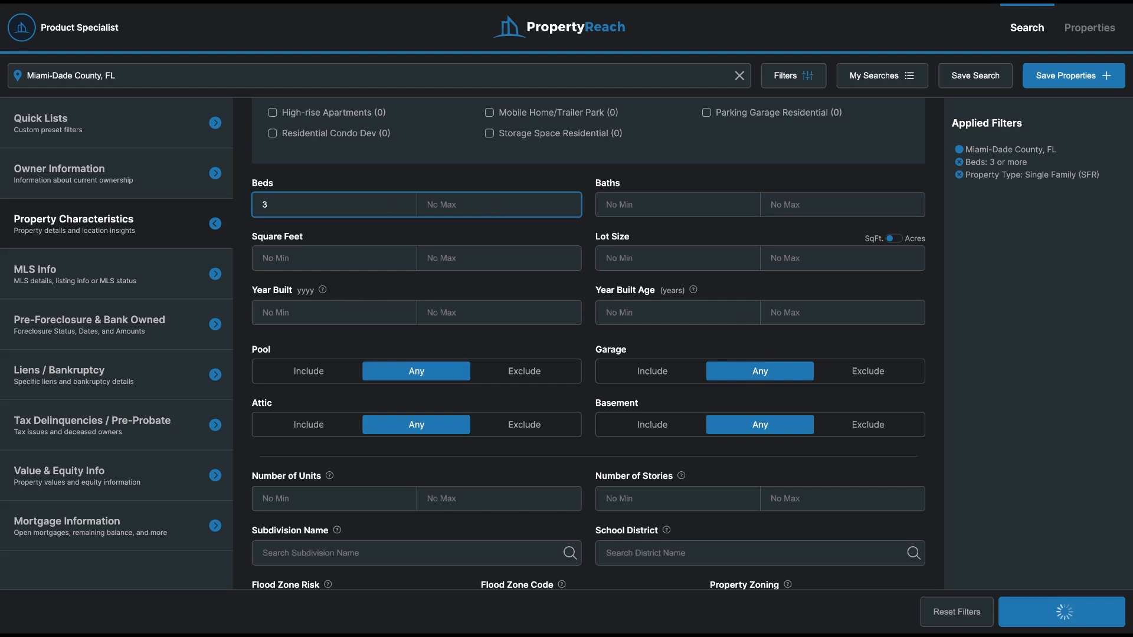
# Step: Set the maximum estimated value to 500,000 in the value and equity filters
pyautogui.click(91, 481)
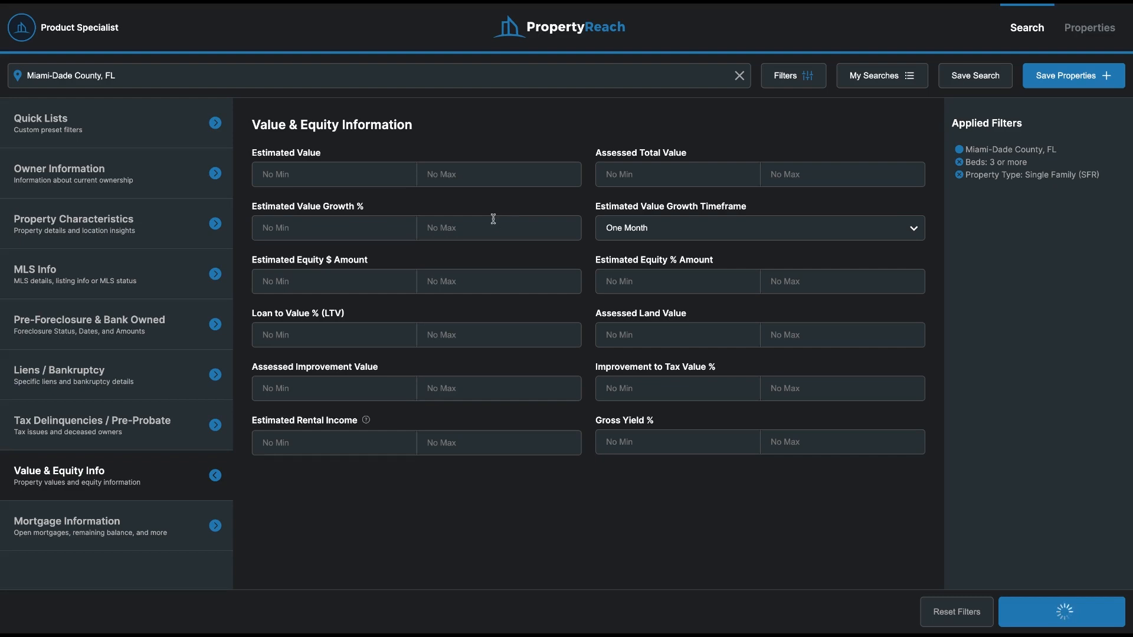
pyautogui.click(481, 174)
pyautogui.write('5000000')
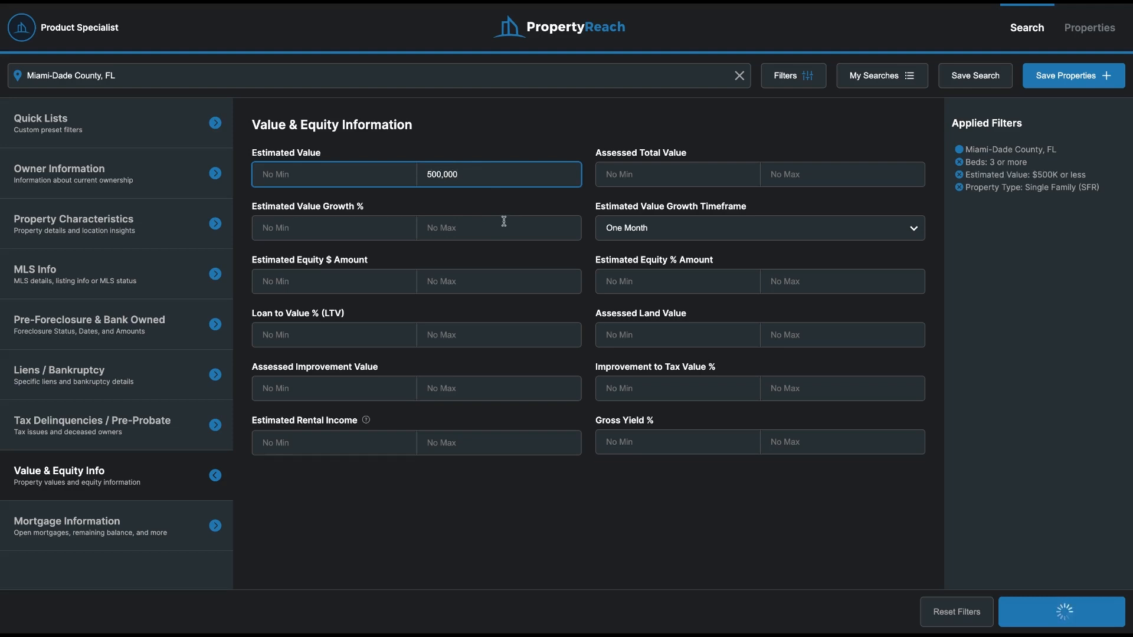
pyautogui.click(502, 221)
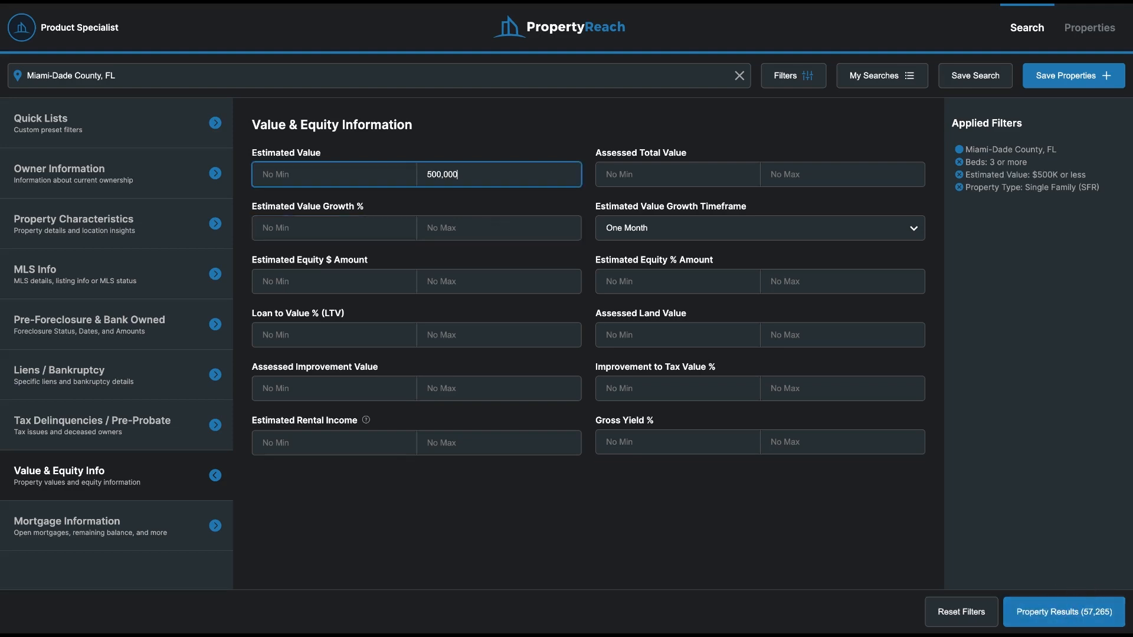
pyautogui.click(1063, 611)
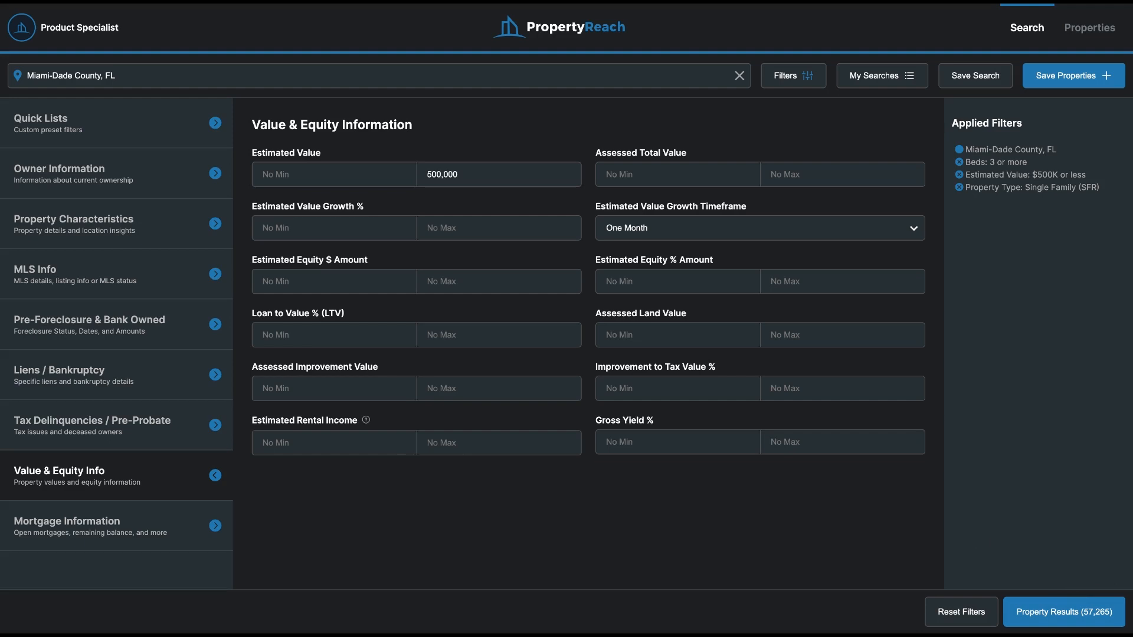
# Step: Apply the Senior Owners quick list and set the minimum years of ownership to 10
pyautogui.click(71, 125)
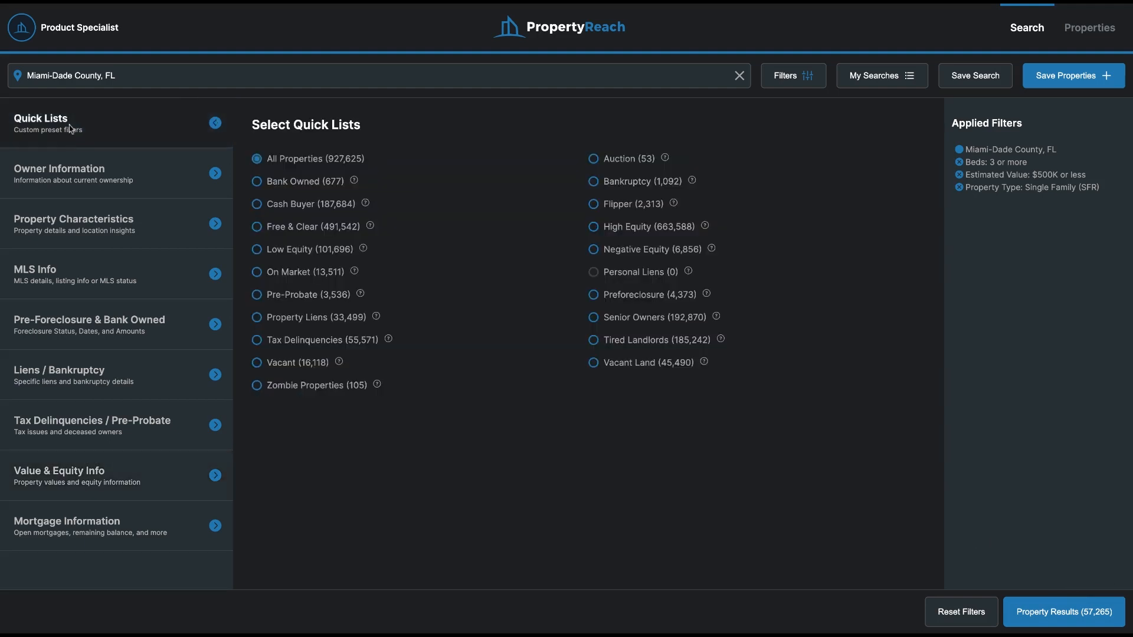
pyautogui.click(594, 318)
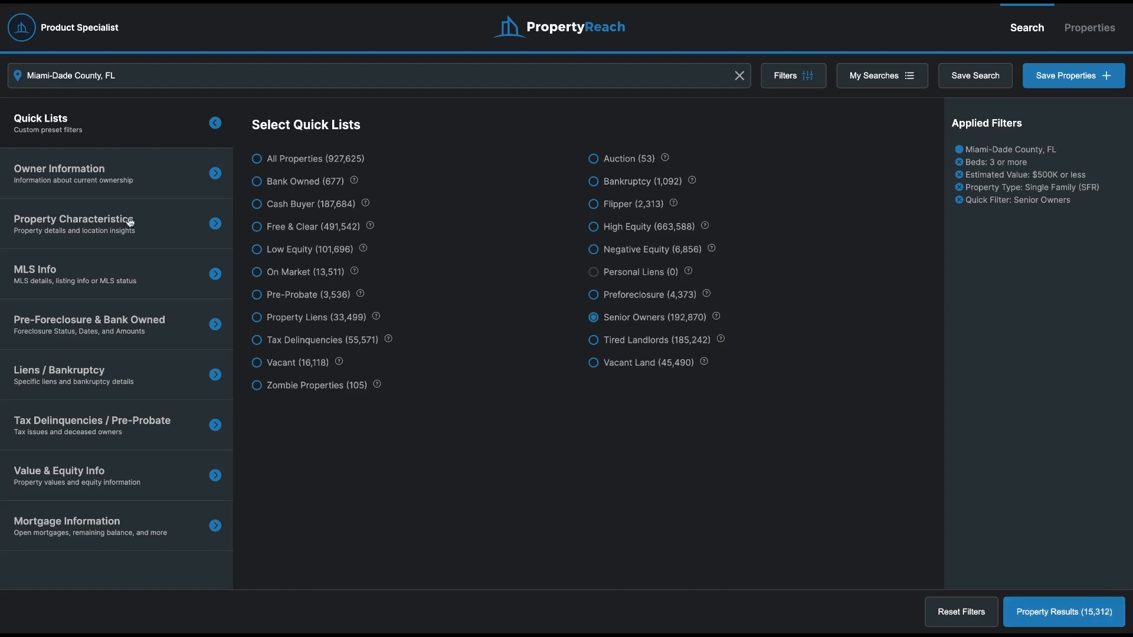
pyautogui.click(86, 177)
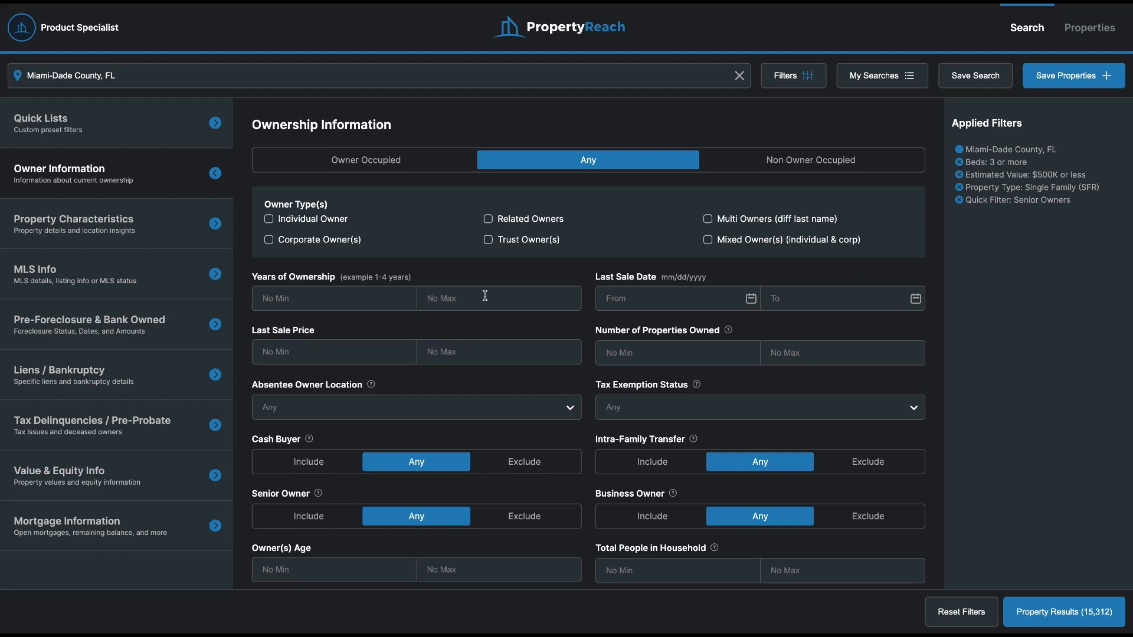
pyautogui.click(363, 303)
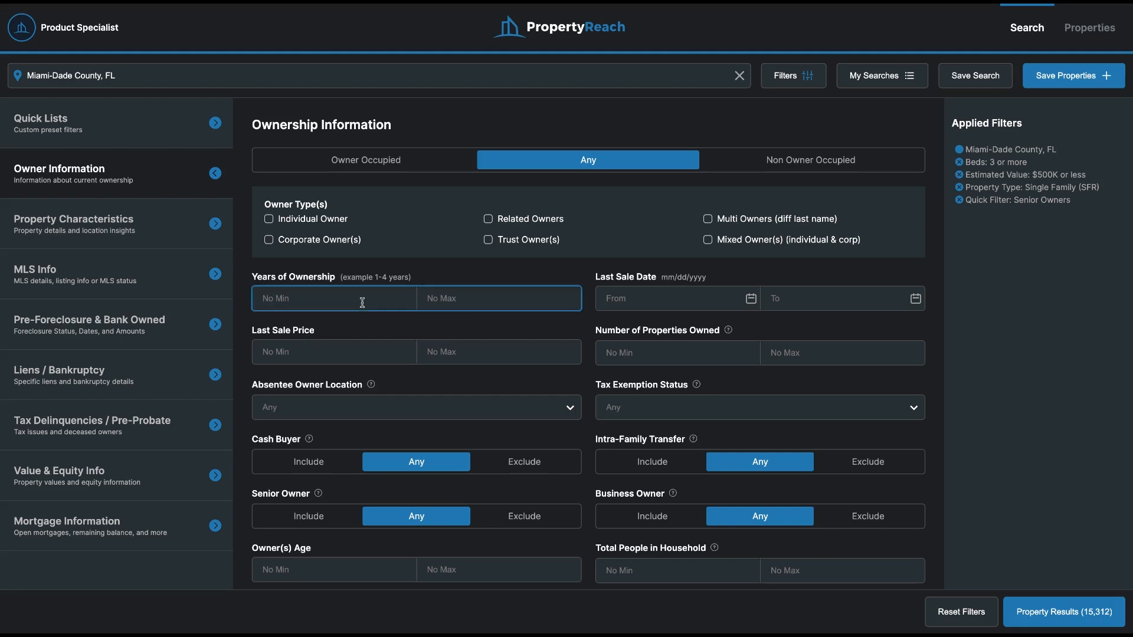
pyautogui.write('10')
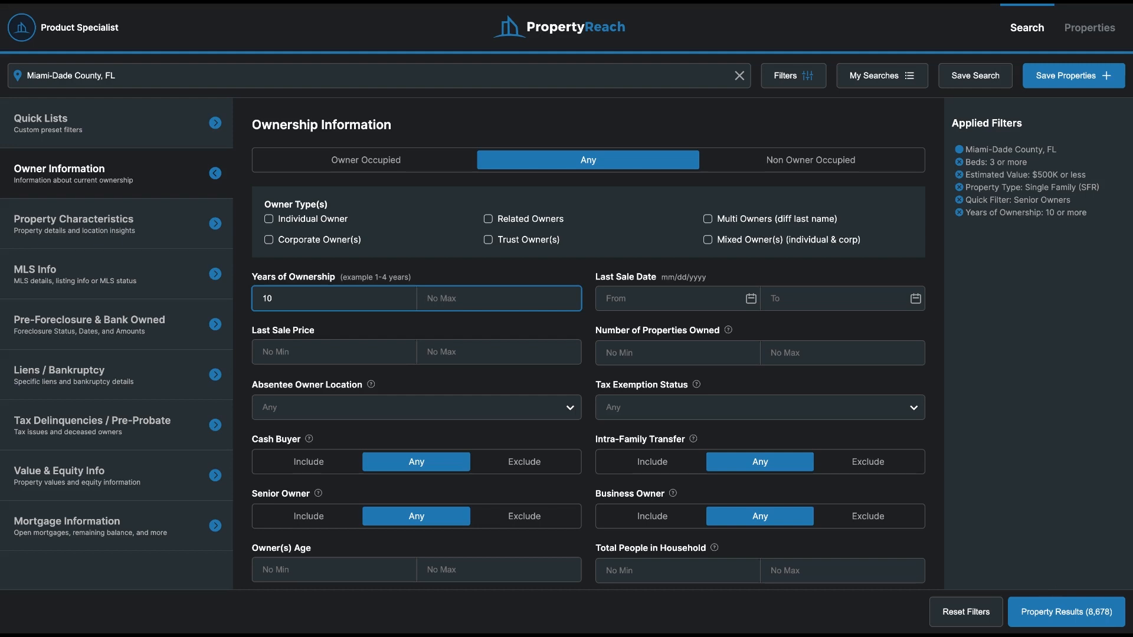
# Step: Set the minimum square feet to 2,000 in the property characteristics filters
pyautogui.click(84, 221)
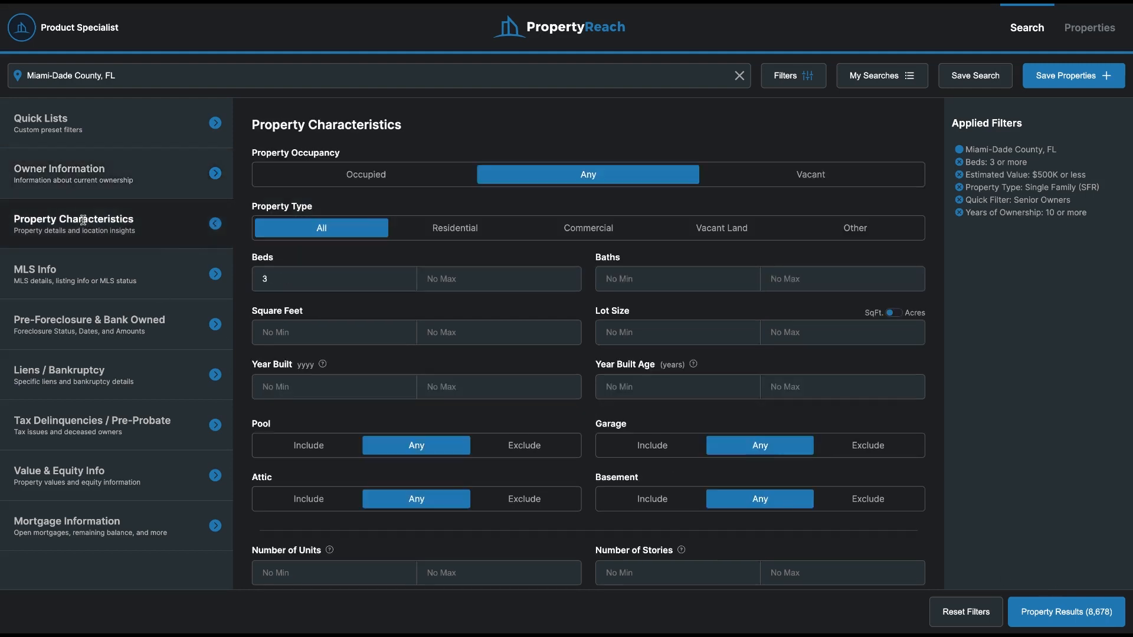
pyautogui.click(355, 336)
pyautogui.write('2000')
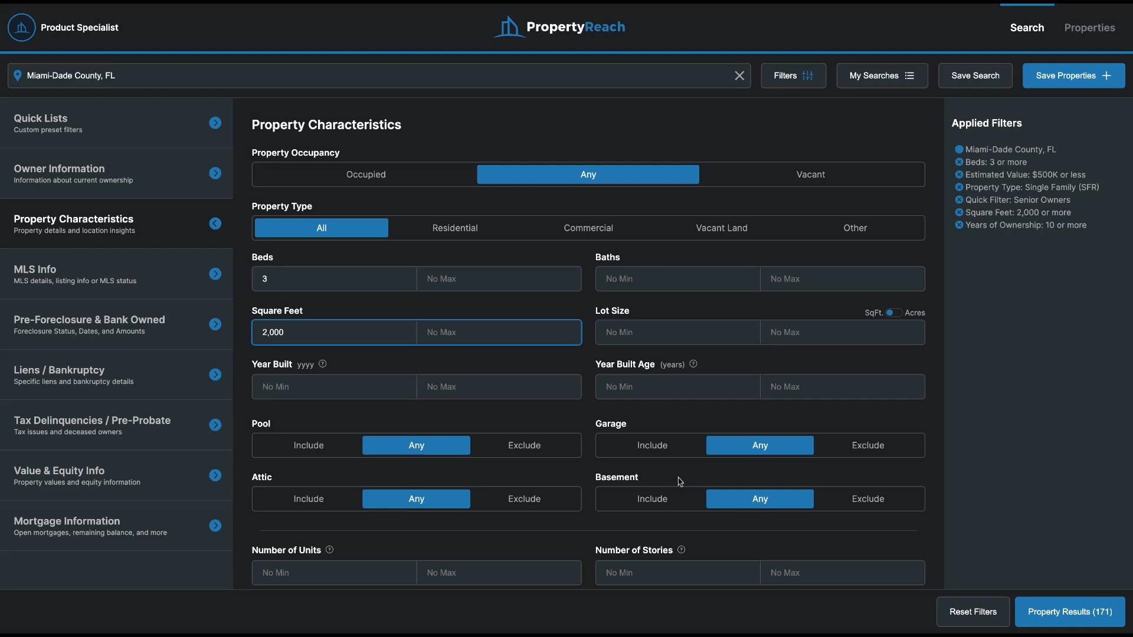
# Step: Include only Free & Clear properties in the mortgage filters and show the matching property results
pyautogui.click(89, 527)
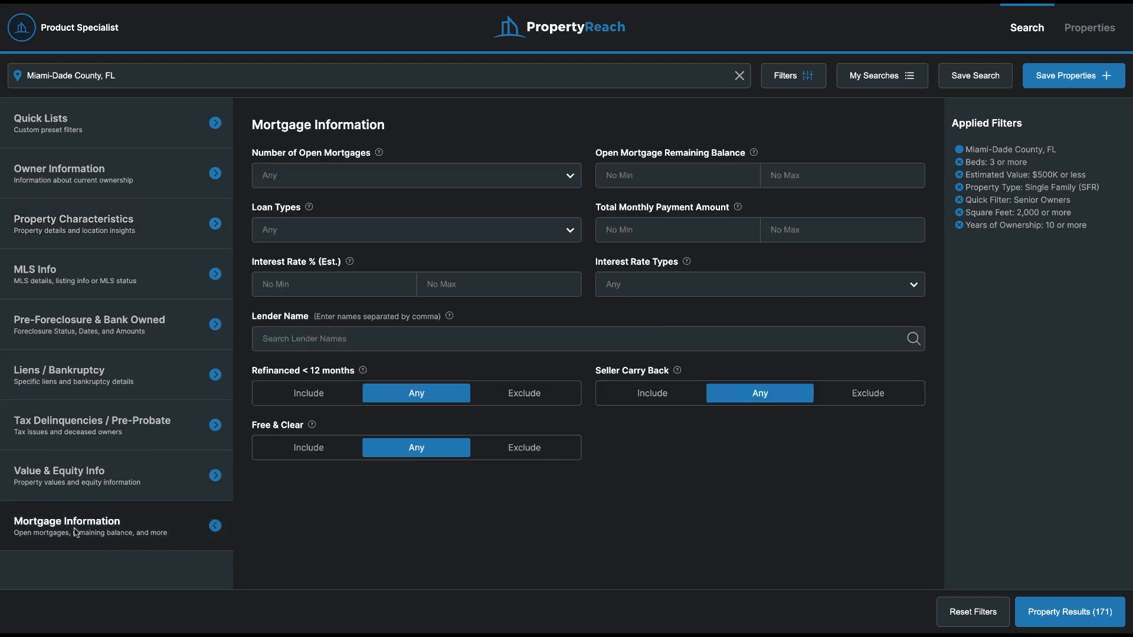
pyautogui.click(301, 453)
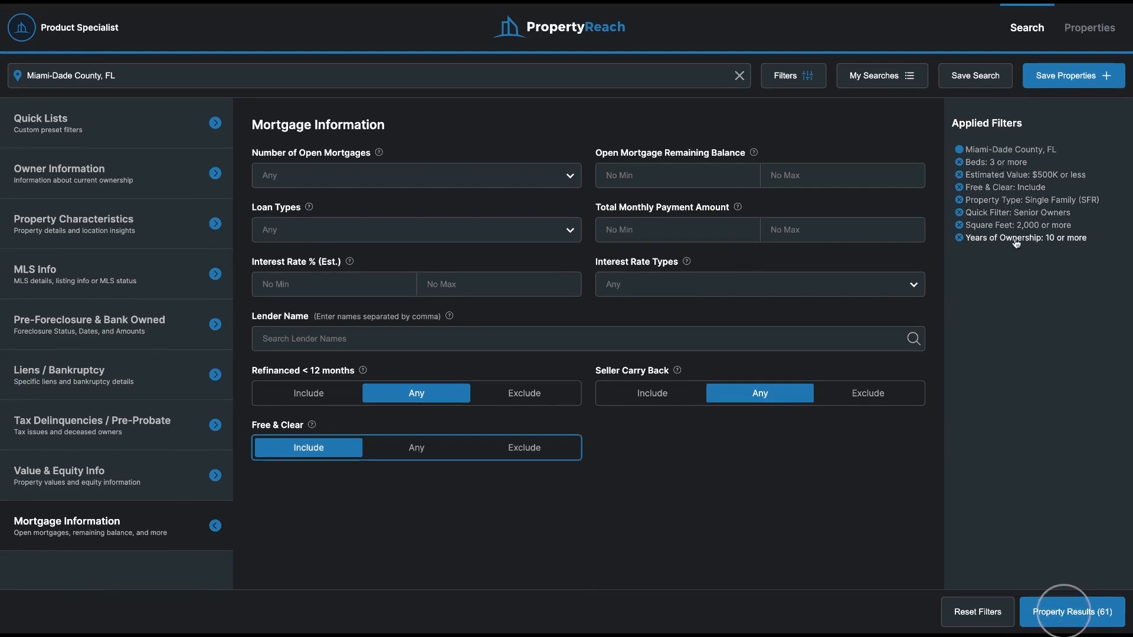
pyautogui.click(1082, 616)
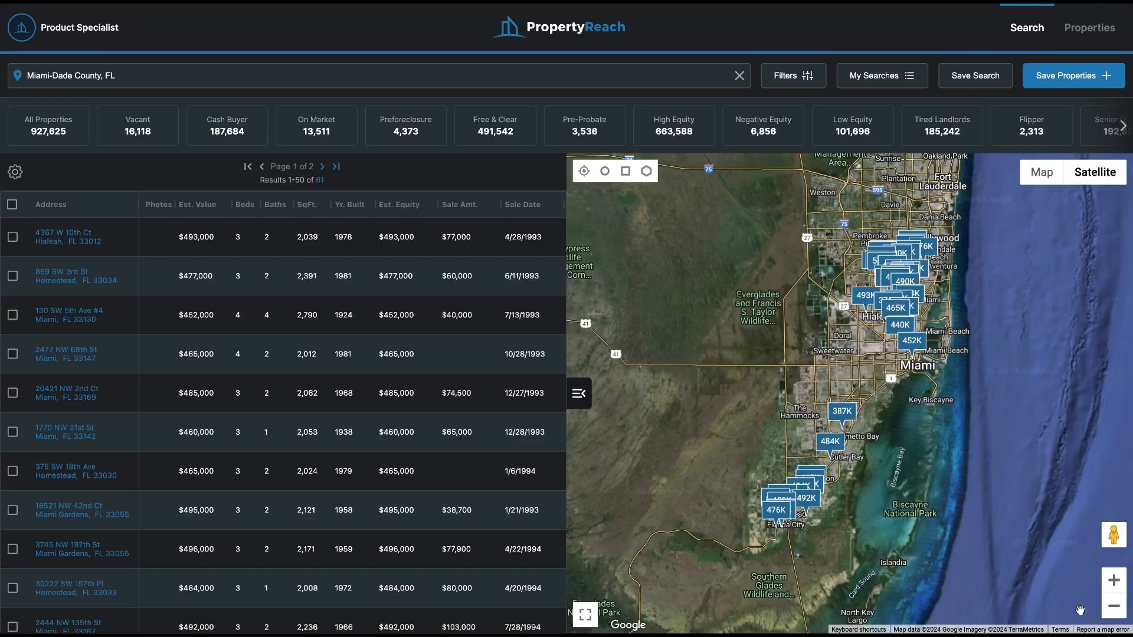
# Step: Reopen the owner information filters and set Owner Phone, Owner Mobile Phone and Owner Email Available to Include
pyautogui.click(790, 79)
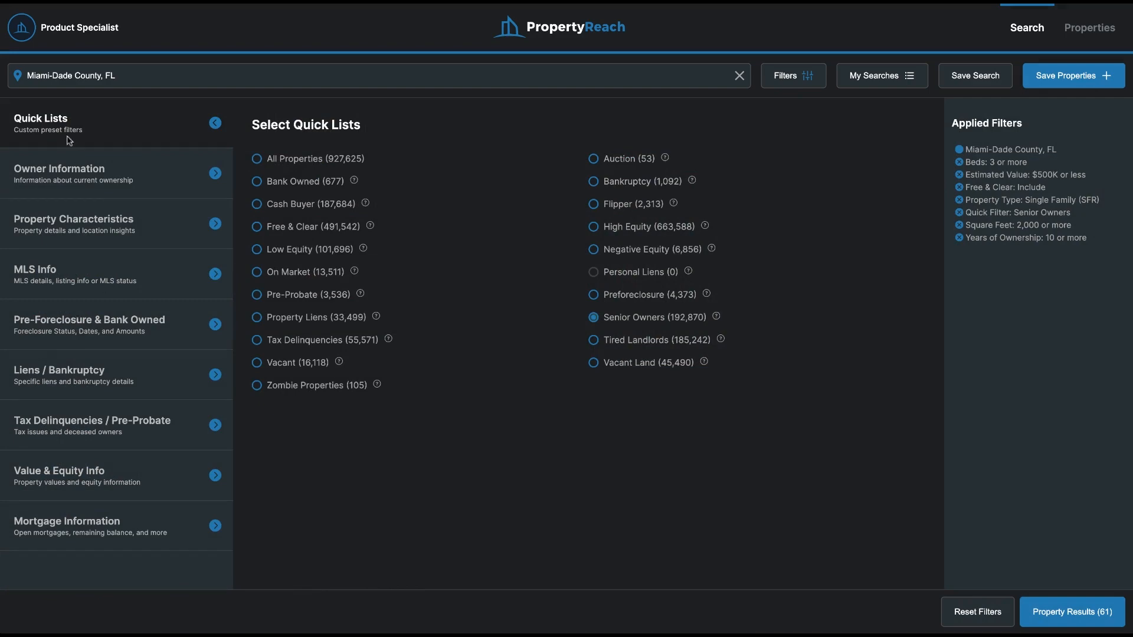
pyautogui.click(73, 178)
pyautogui.scroll(-4, 661, 552)
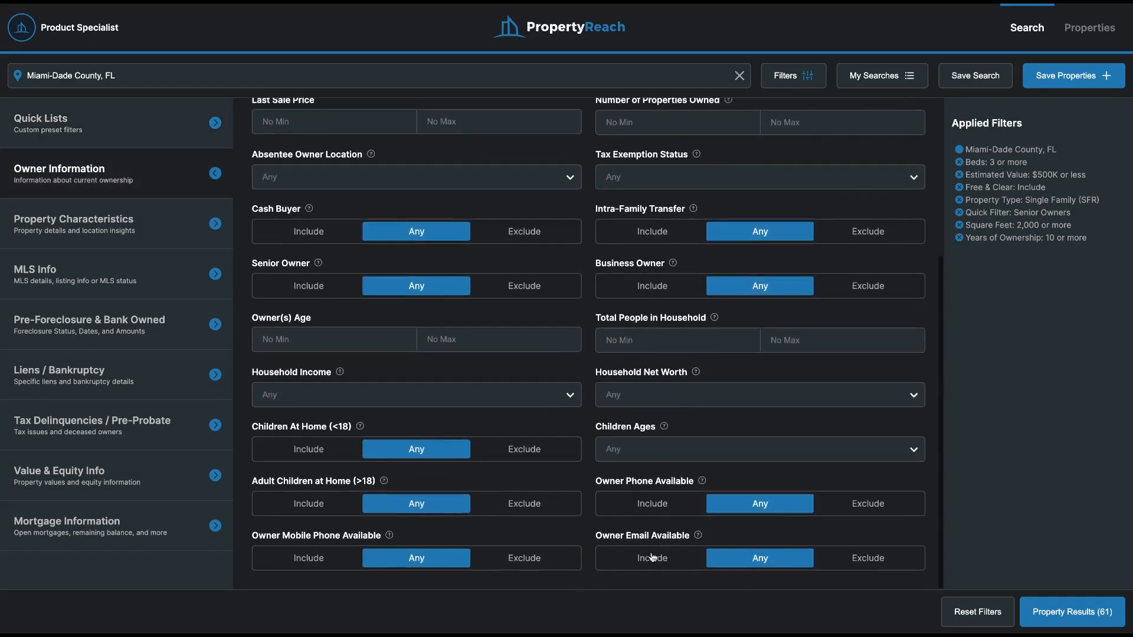
pyautogui.click(646, 507)
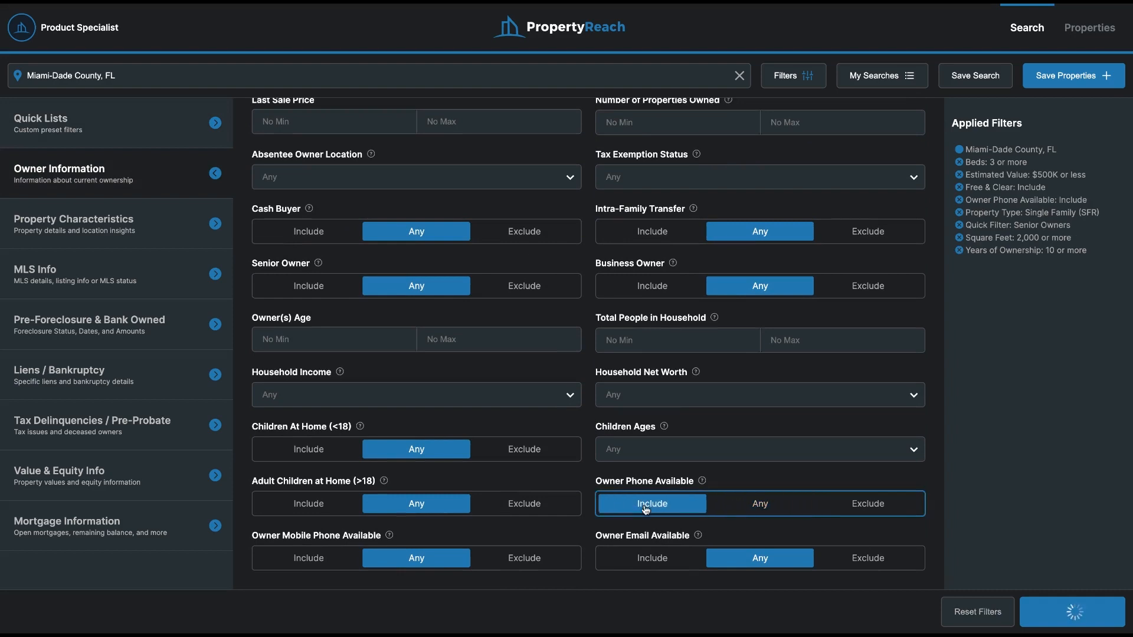
pyautogui.click(1064, 612)
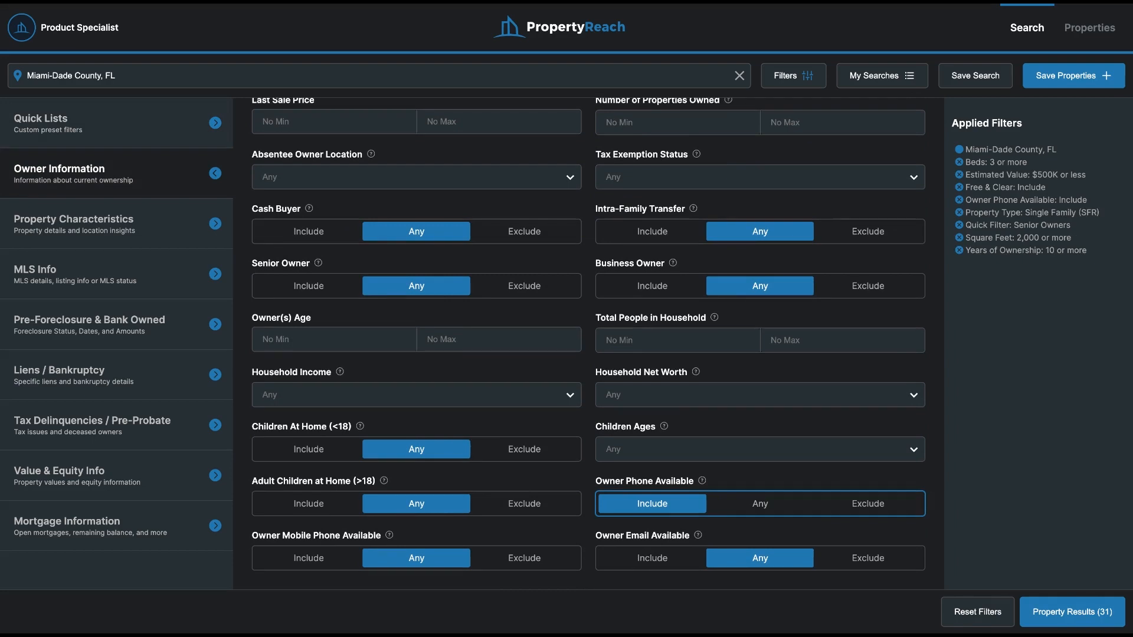
pyautogui.click(304, 563)
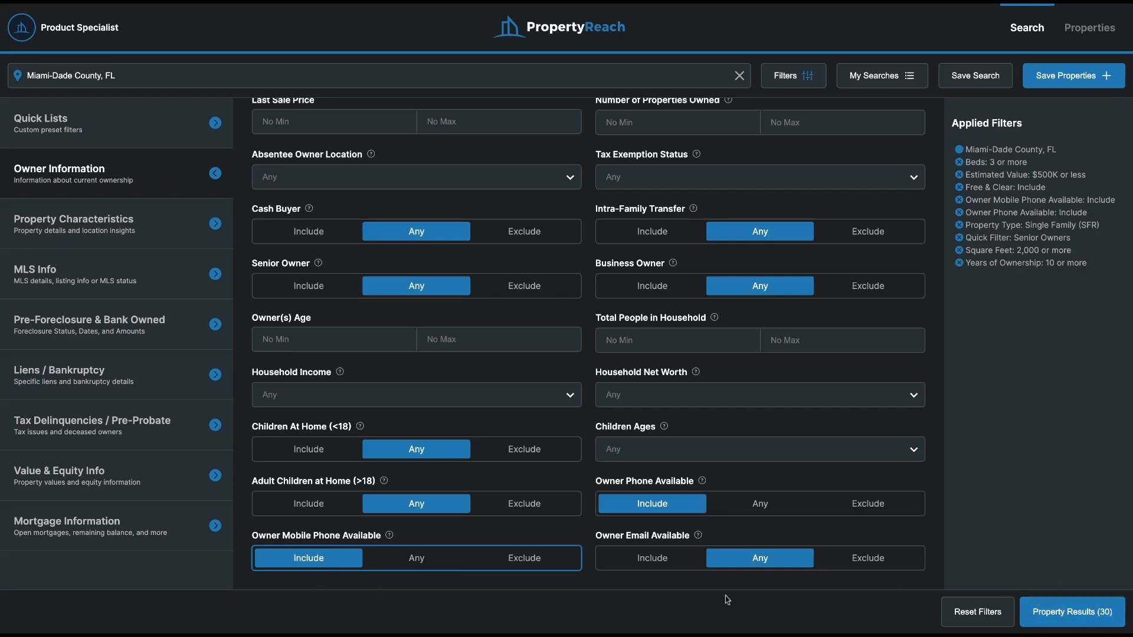
pyautogui.click(649, 560)
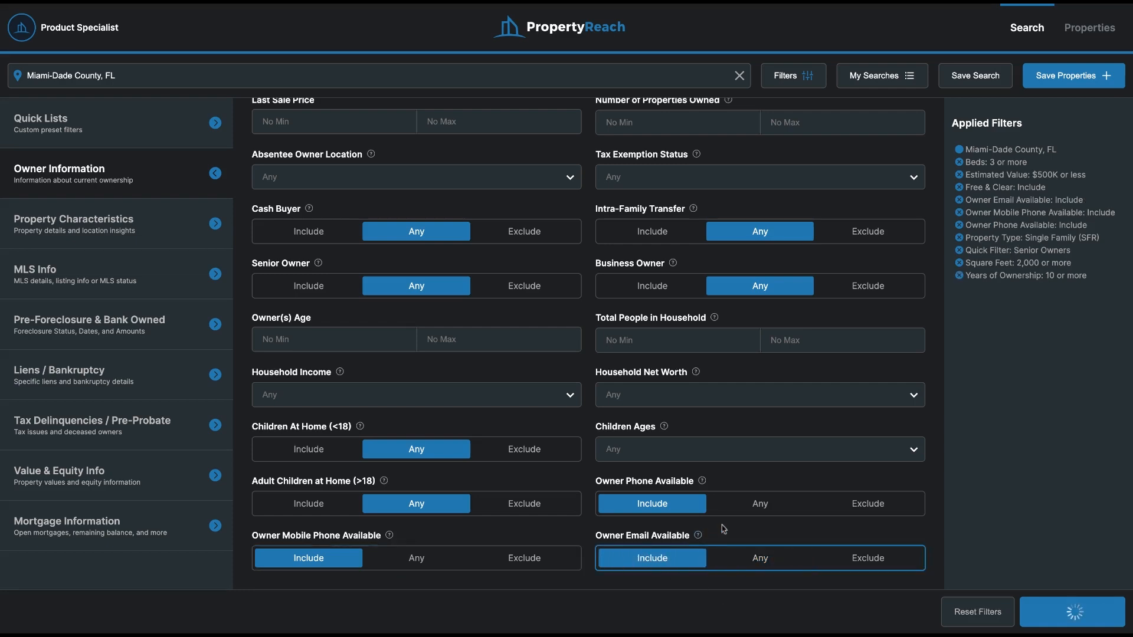
# Step: Set the owner phone, mobile phone and email availability filters back to Any and return to the property results
pyautogui.click(764, 507)
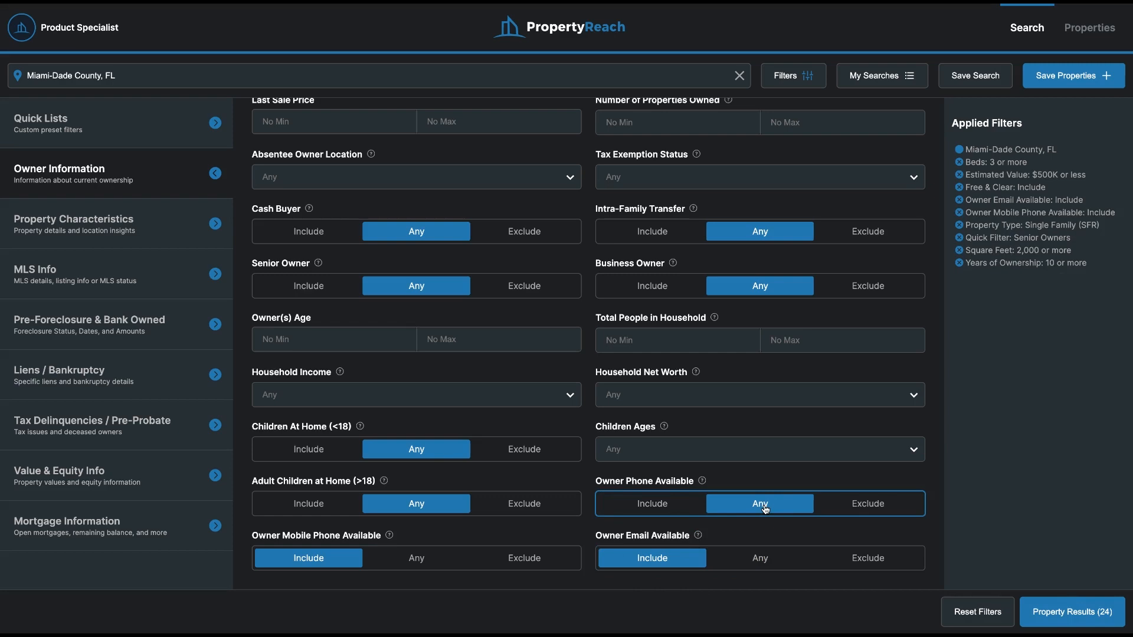
pyautogui.click(413, 559)
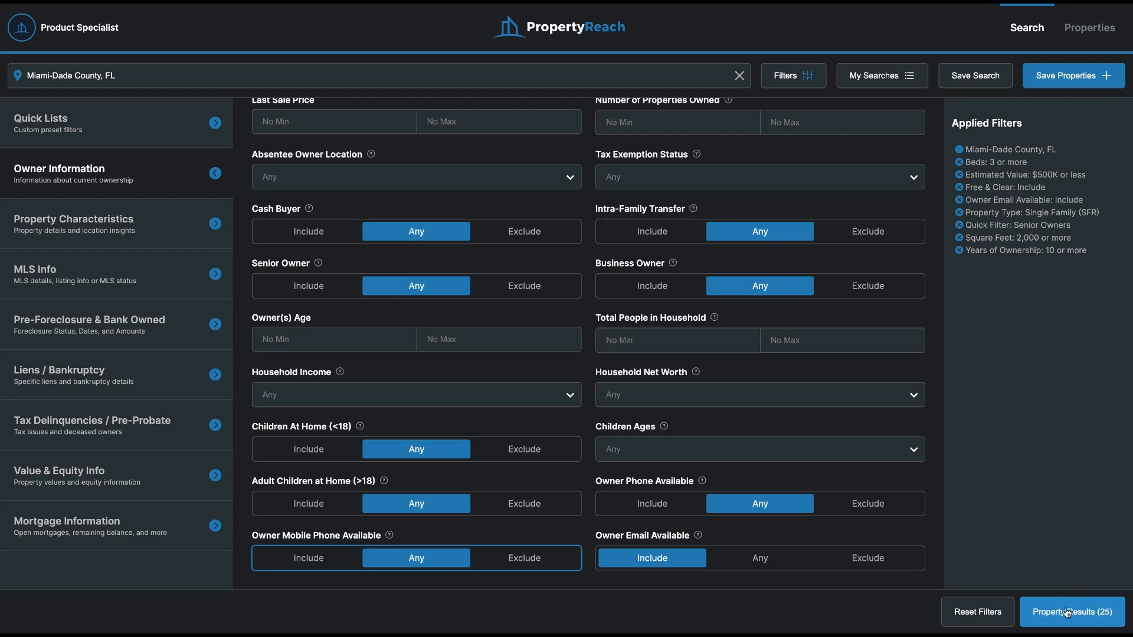
pyautogui.click(771, 560)
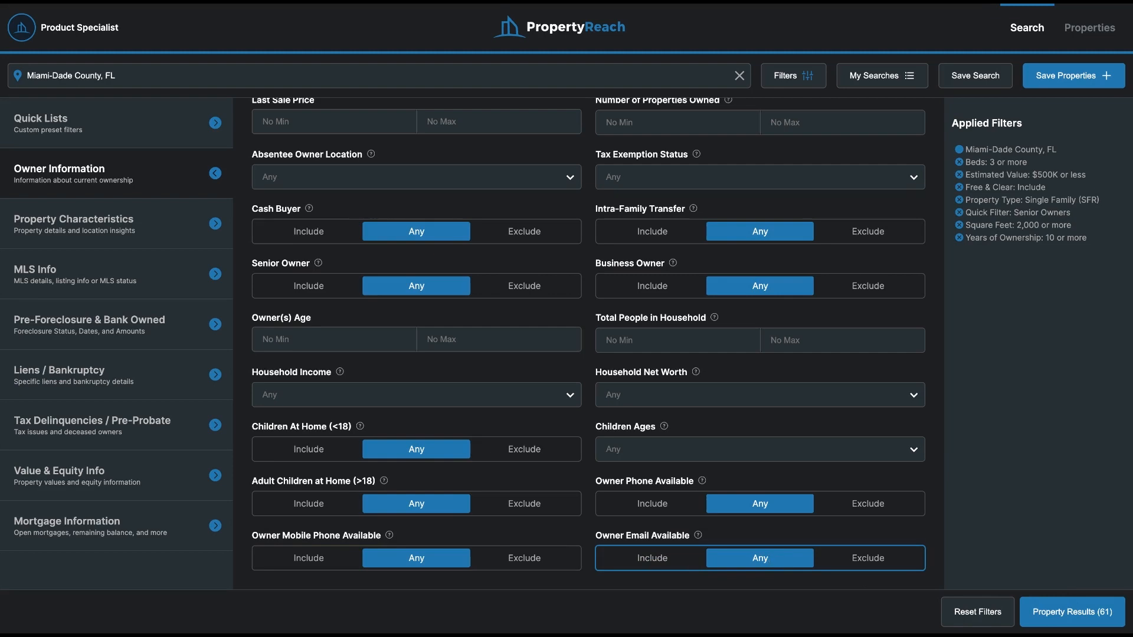
pyautogui.click(1064, 612)
pyautogui.click(1077, 617)
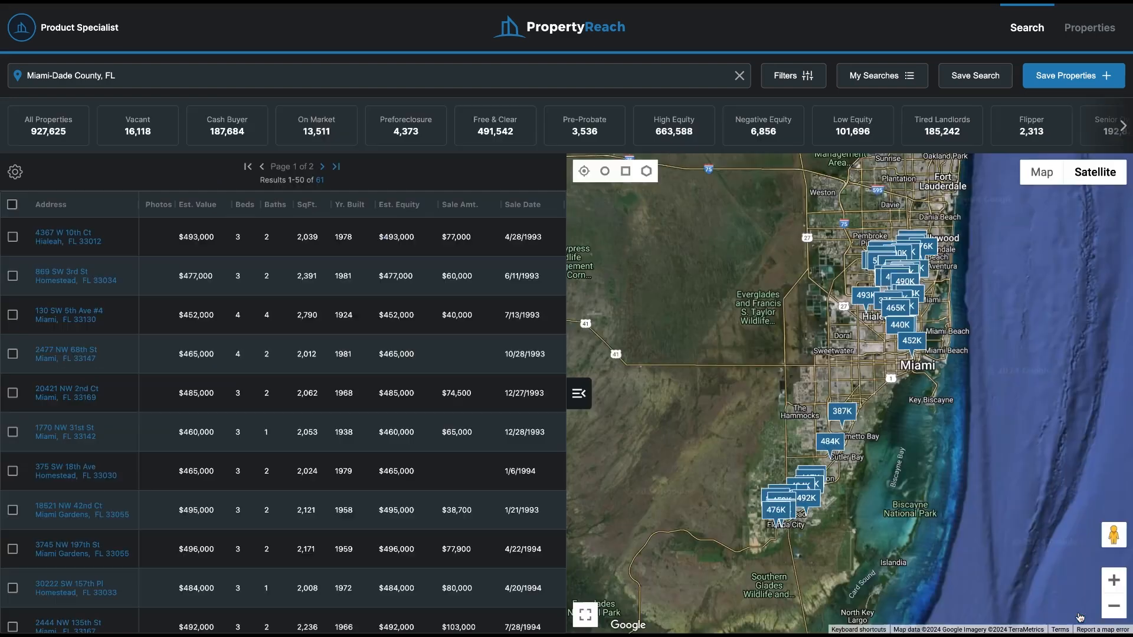
# Step: Select all the resulting properties and save them to a new list named "Miami-Dade County, FL - Senior Owners2"
pyautogui.click(11, 204)
pyautogui.click(1083, 86)
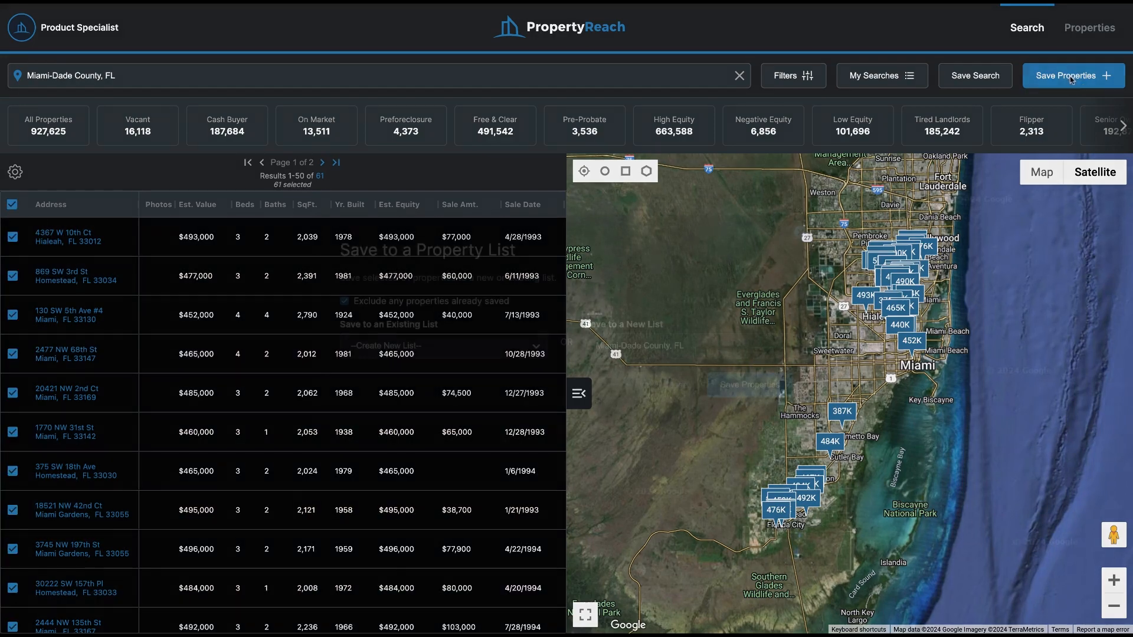
pyautogui.click(729, 347)
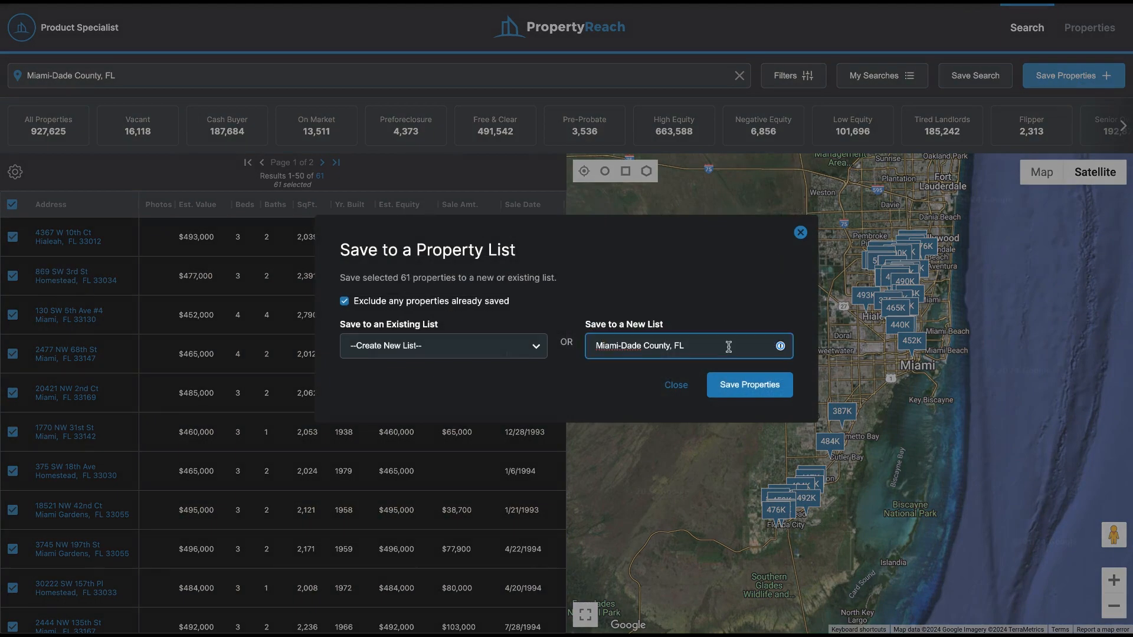
pyautogui.write('Senior Owners2')
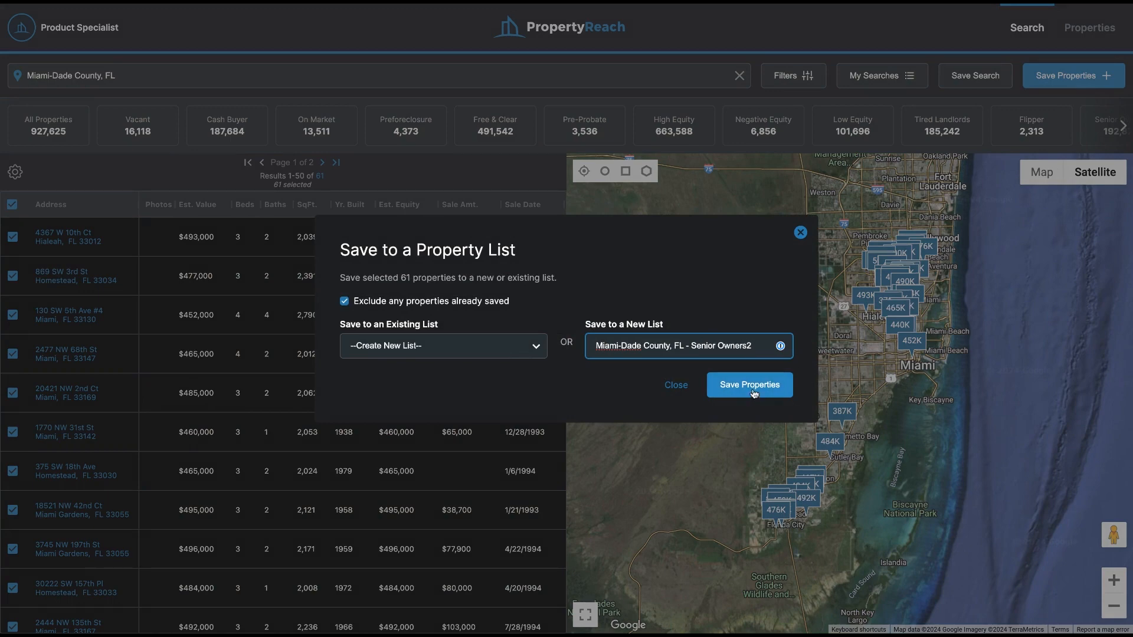
pyautogui.click(752, 387)
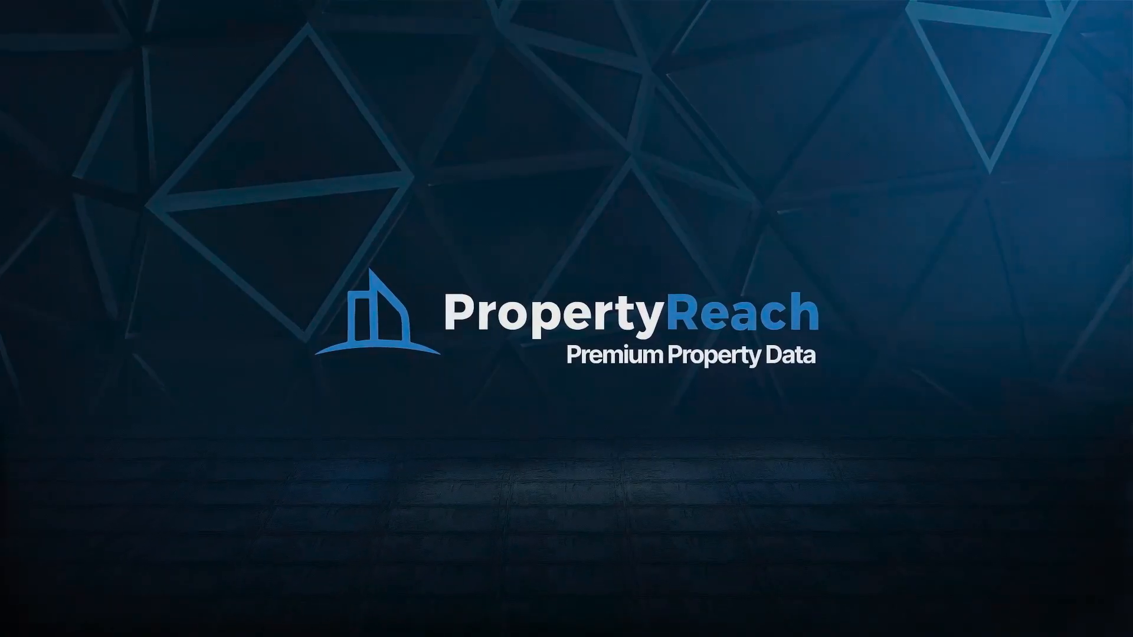